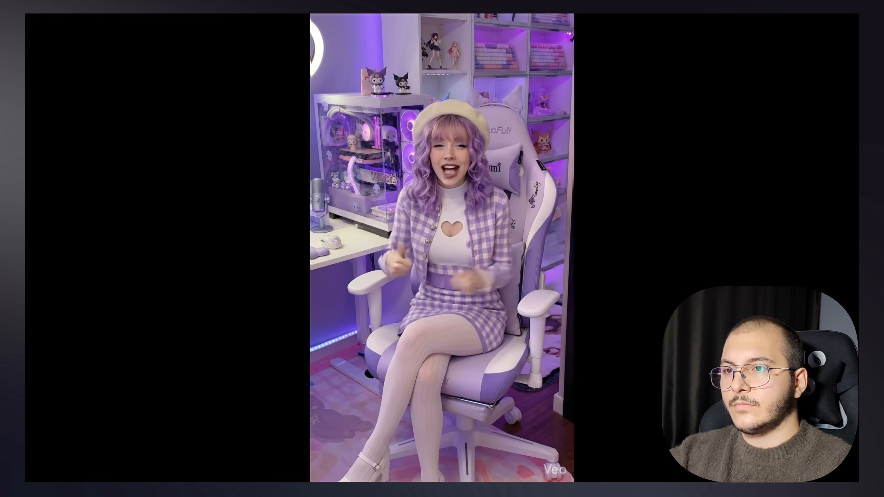
# Step: Leave the full-screen video playback and look through the generated Kuromi chair videos and their scripts in the Flow project
pyautogui.press('Escape')
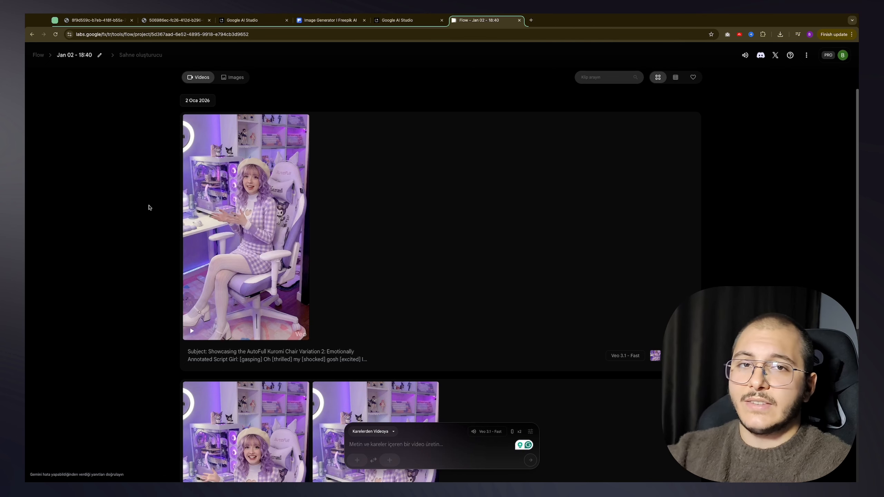
pyautogui.moveTo(245, 230)
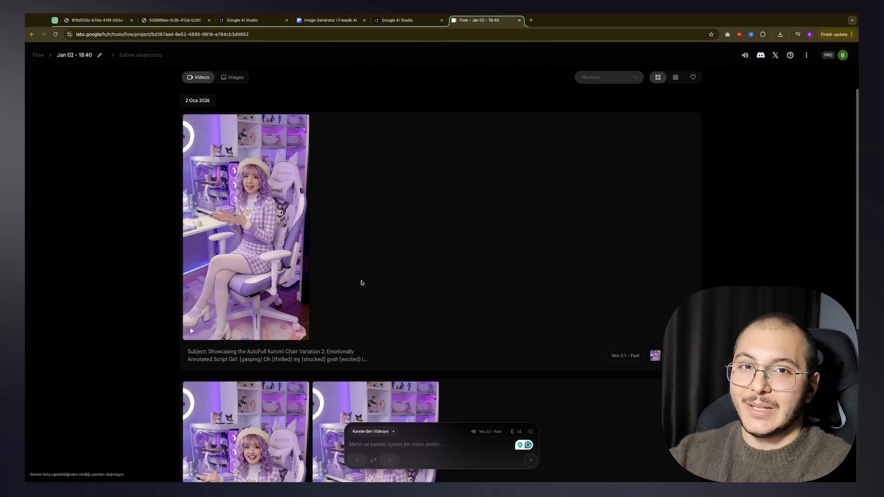
pyautogui.scroll(-7, 361, 283)
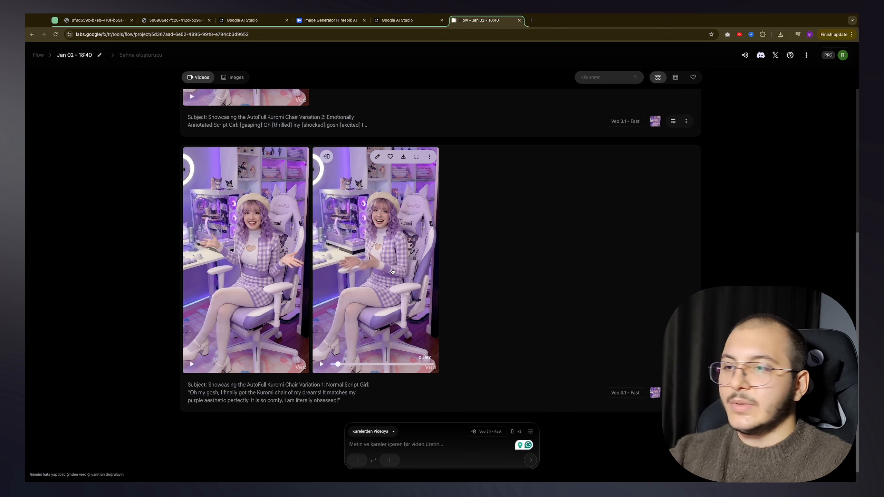
pyautogui.scroll(5, 391, 271)
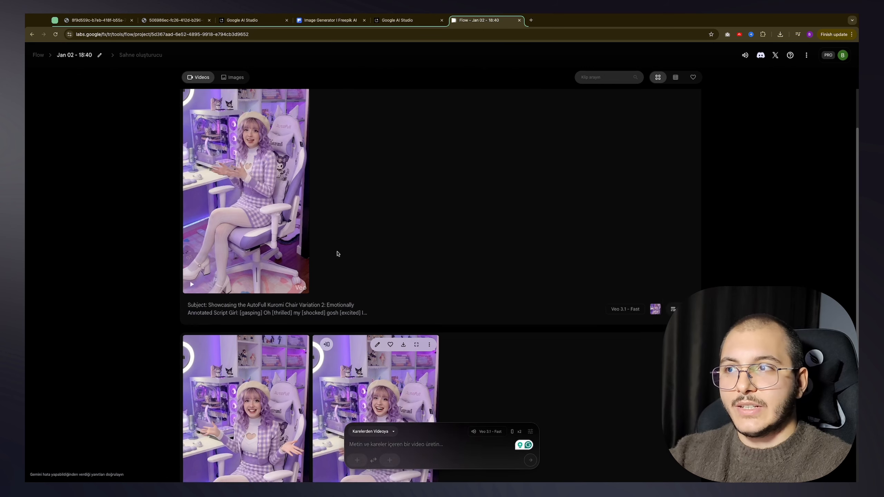
# Step: View the two reference images: the Kuromi gaming chair and the woman in the purple gingham outfit
pyautogui.press('super+1')
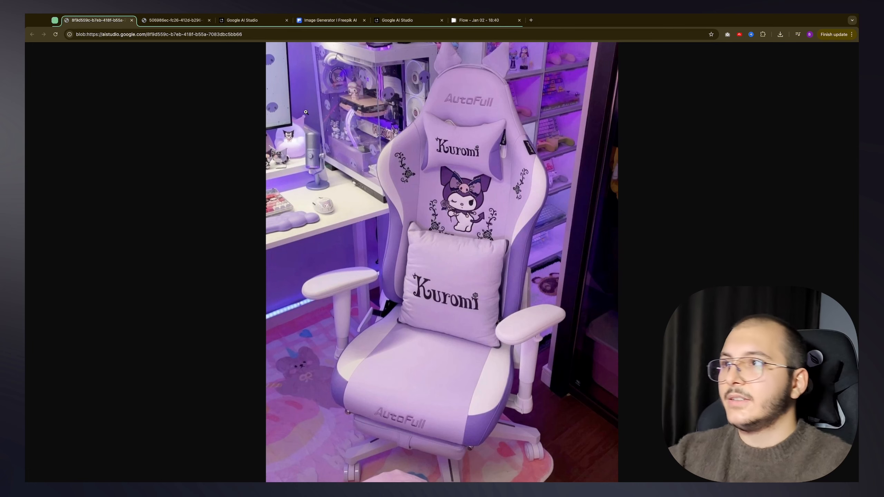
pyautogui.click(174, 20)
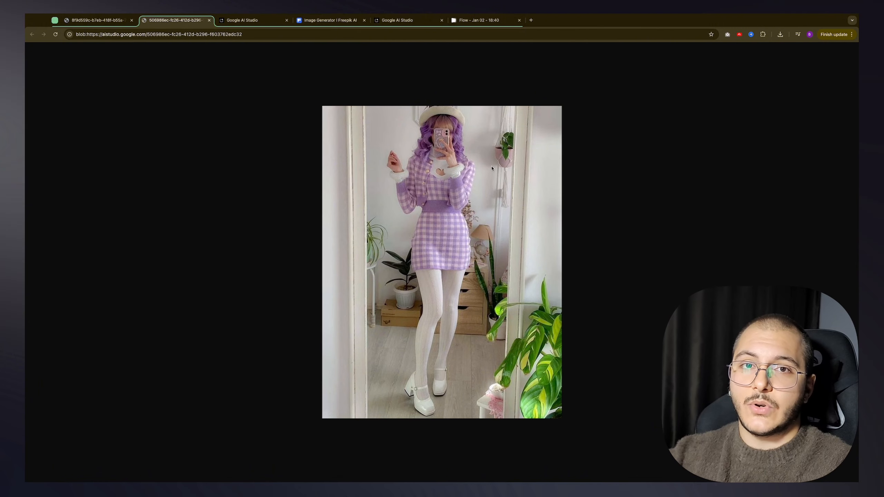
# Step: Switch to the Gaming Chair Review Setup chat in Google AI Studio and read the scene-description prompt under the reference images
pyautogui.hotkey('ctrl', 'Tab')
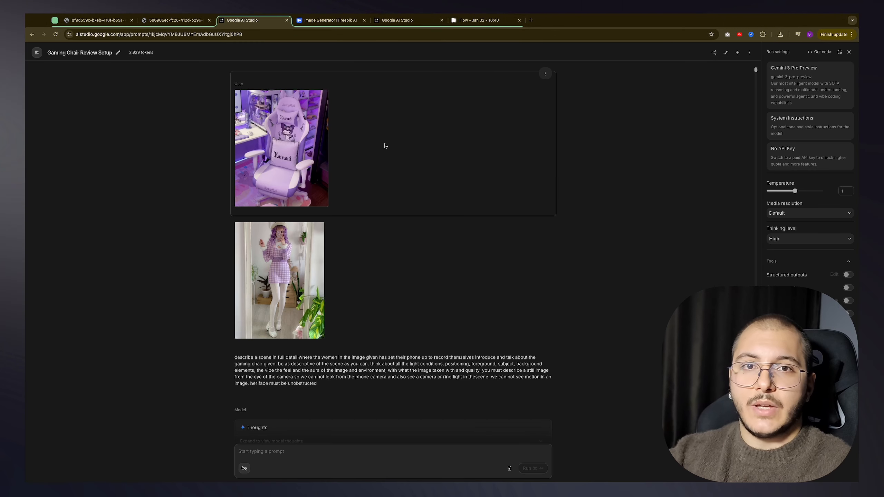
pyautogui.scroll(-5, 393, 150)
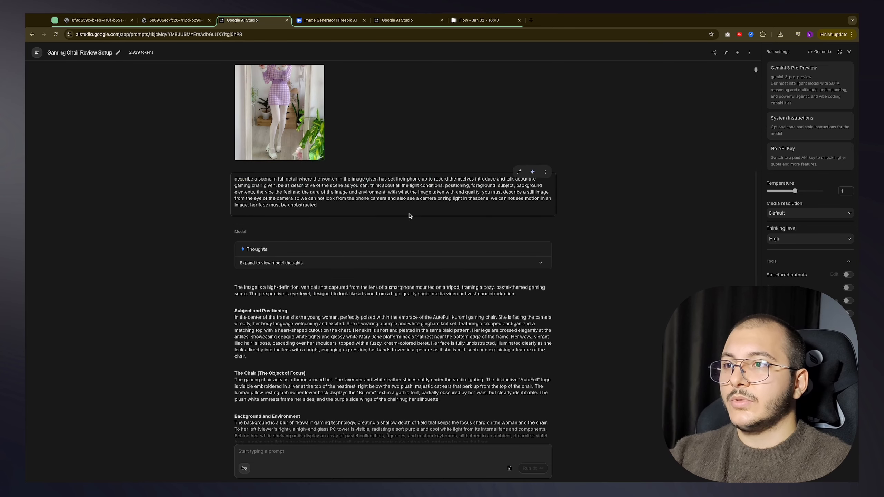
pyautogui.scroll(1, 610, 223)
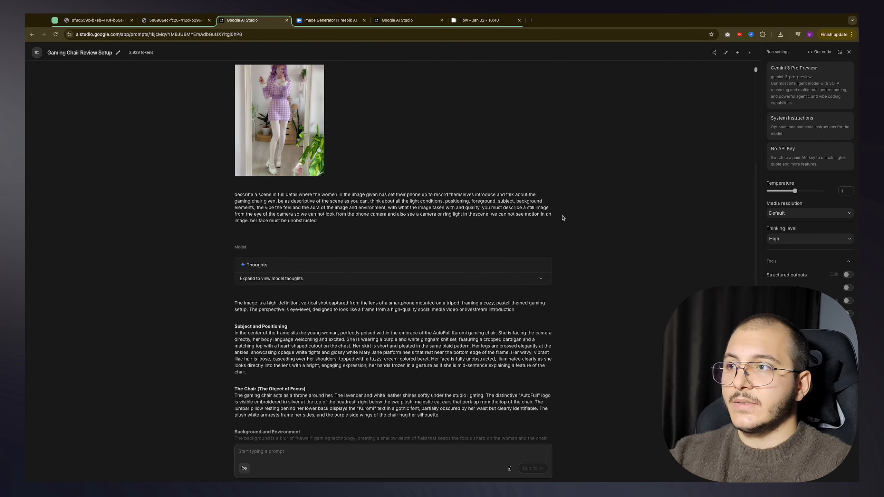
pyautogui.scroll(-2, 375, 229)
pyautogui.scroll(-1, 375, 229)
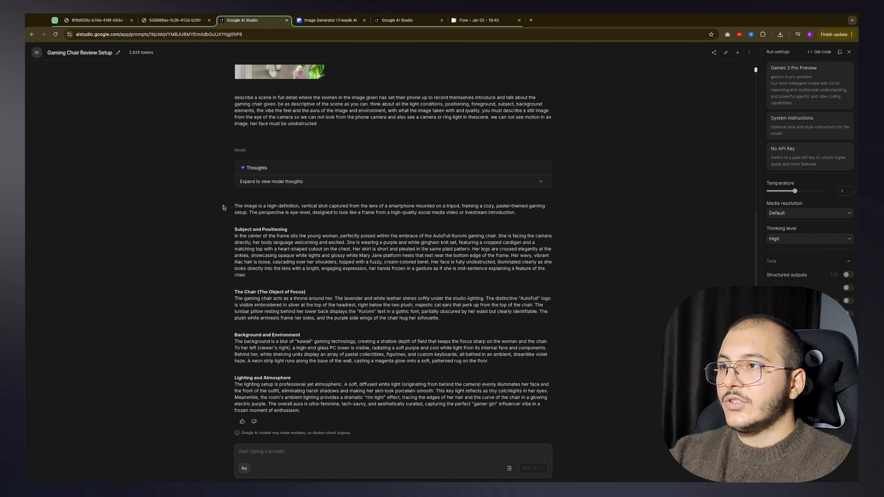
# Step: Examine the model's scene description from its opening paragraph to Lighting and Atmosphere, and return to the reference images
pyautogui.moveTo(375, 202); pyautogui.dragTo(421, 415)
pyautogui.click(421, 416)
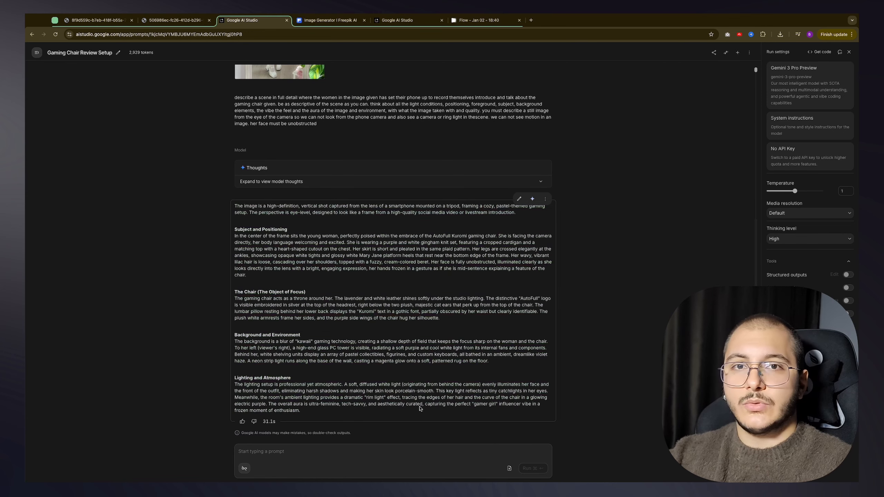
pyautogui.moveTo(235, 205); pyautogui.dragTo(308, 304)
pyautogui.click(318, 248)
pyautogui.scroll(7, 317, 248)
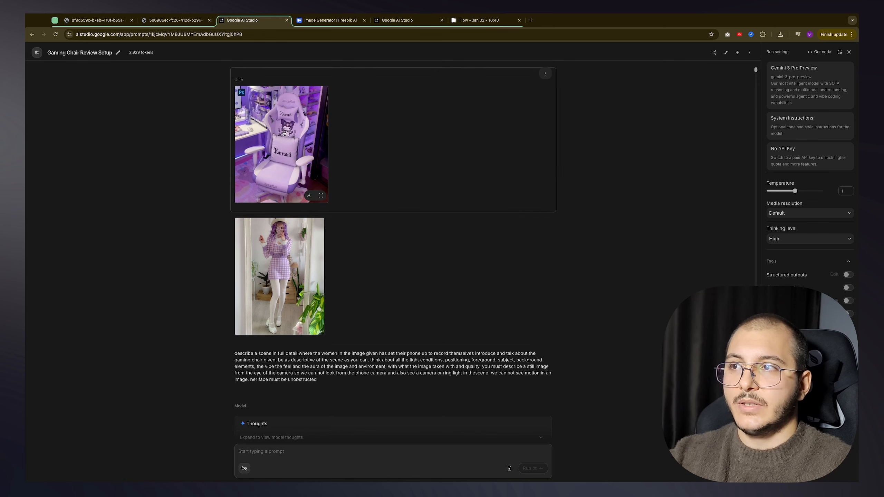
# Step: Switch to the Freepik Image Generator and read through the scene prompt used with Google Nano Banana Pro
pyautogui.hotkey('ctrl', 'Tab')
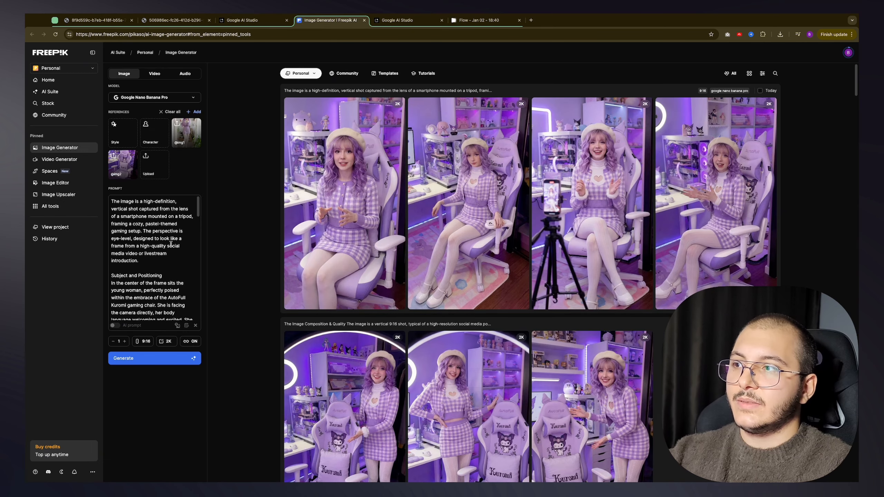
pyautogui.scroll(-5, 152, 244)
pyautogui.scroll(5, 151, 244)
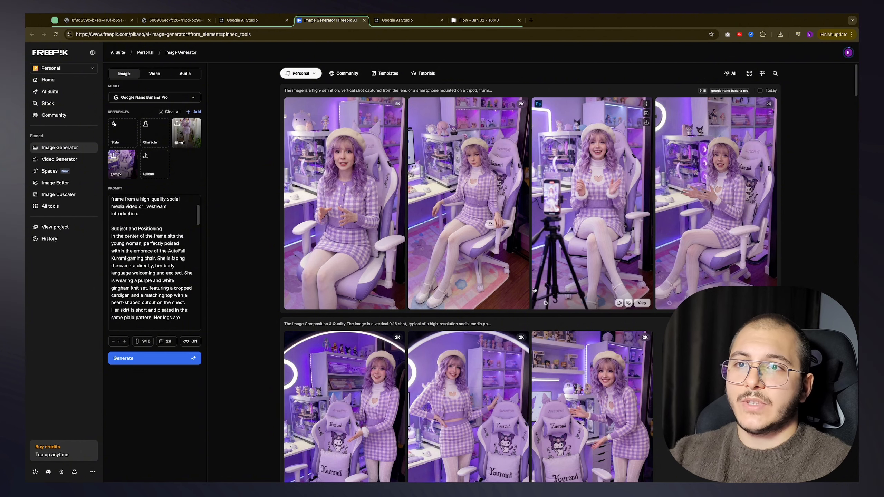
# Step: Inspect the generated image with the phone on a tripod and the fourth image in the same row, closing the enlarged preview
pyautogui.moveTo(569, 241); pyautogui.dragTo(586, 209)
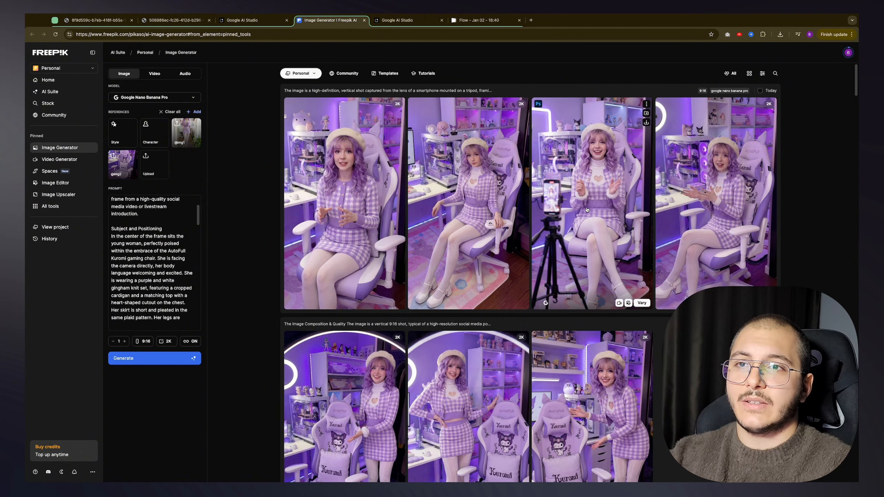
pyautogui.click(587, 209)
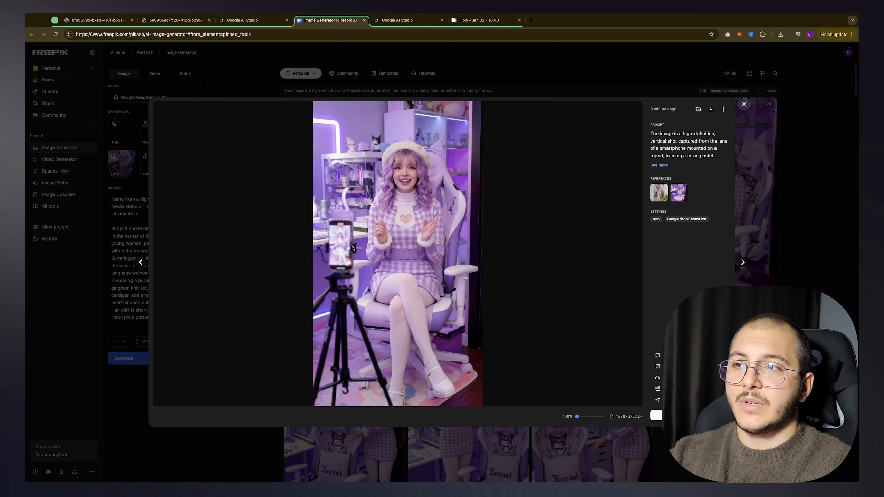
pyautogui.click(583, 203)
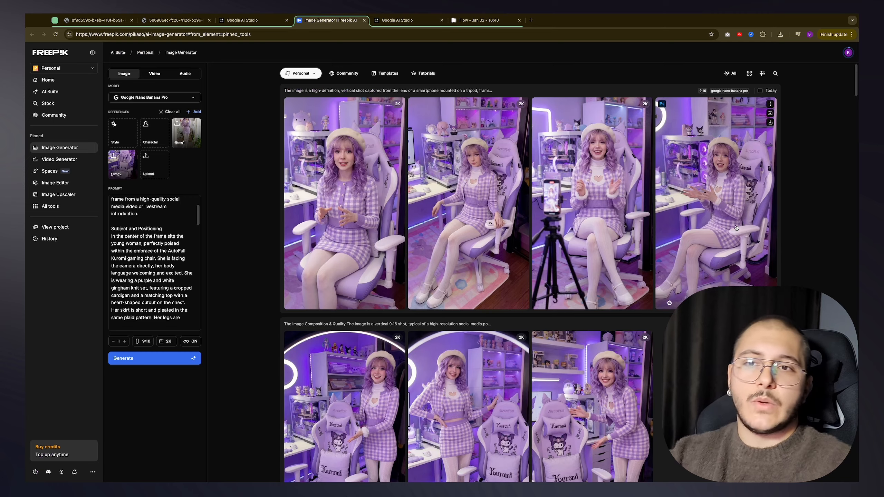
pyautogui.click(724, 219)
pyautogui.click(588, 223)
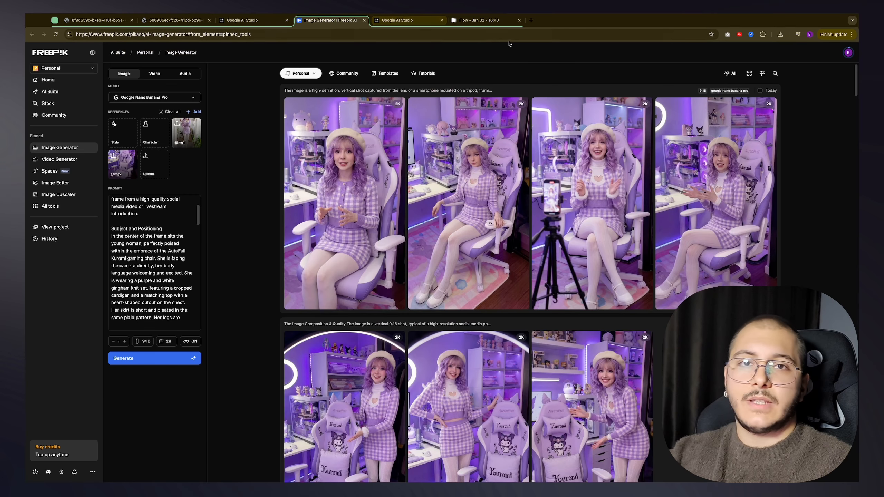
# Step: Switch to the Kawaii Kuromi Chair Unboxing chat in Google AI Studio and examine the script prompt, highlighting its emotional annotation example
pyautogui.click(406, 21)
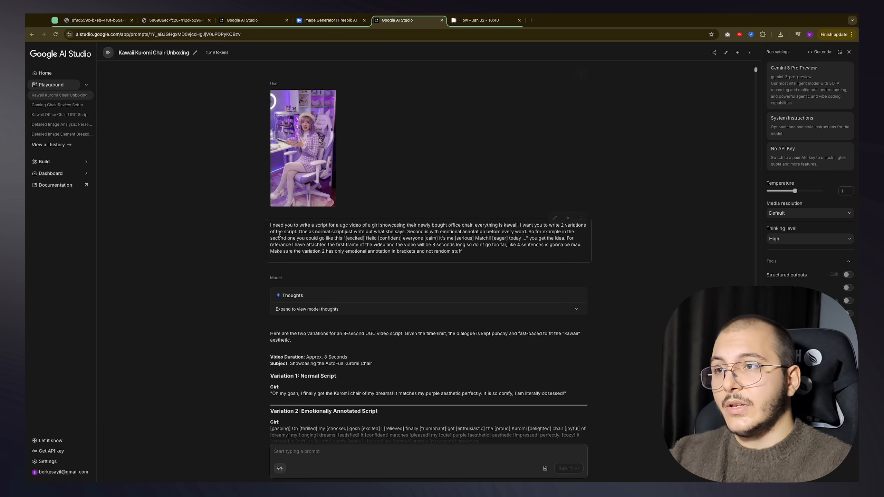
pyautogui.moveTo(253, 230); pyautogui.dragTo(486, 257)
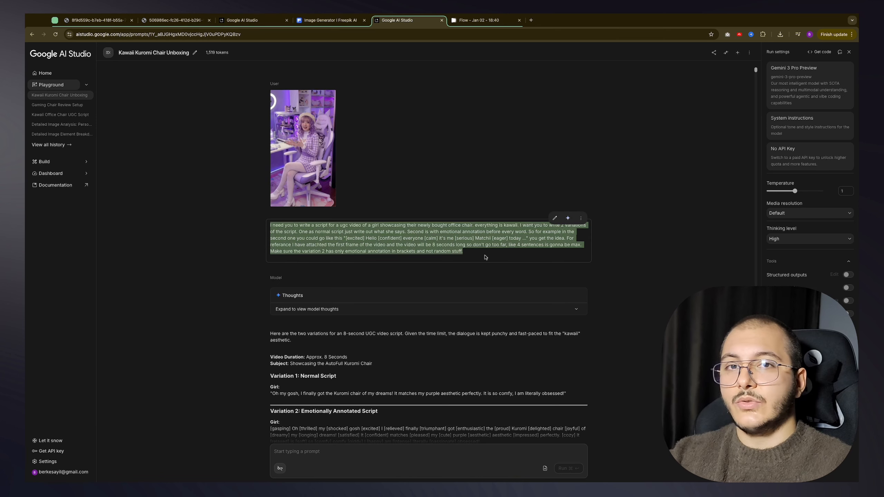
pyautogui.click(469, 233)
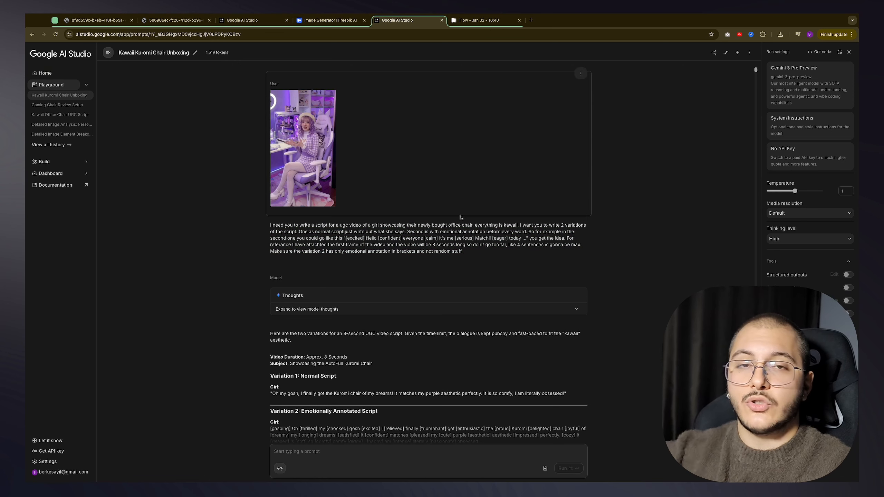
pyautogui.scroll(-1, 353, 222)
pyautogui.scroll(1, 353, 221)
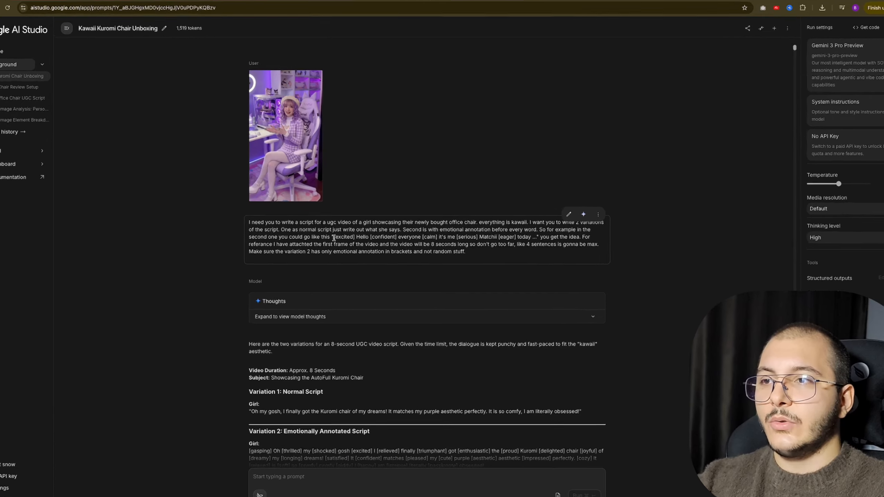
pyautogui.moveTo(345, 238); pyautogui.dragTo(509, 238)
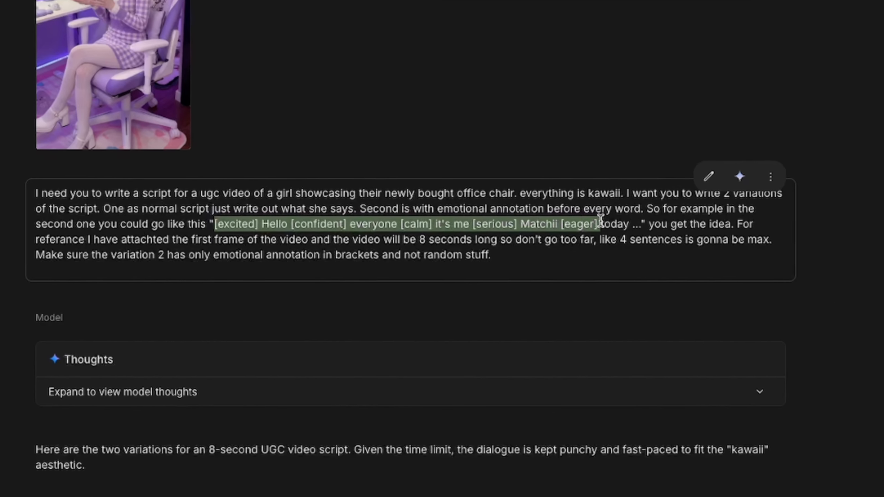
pyautogui.moveTo(601, 219); pyautogui.dragTo(707, 228)
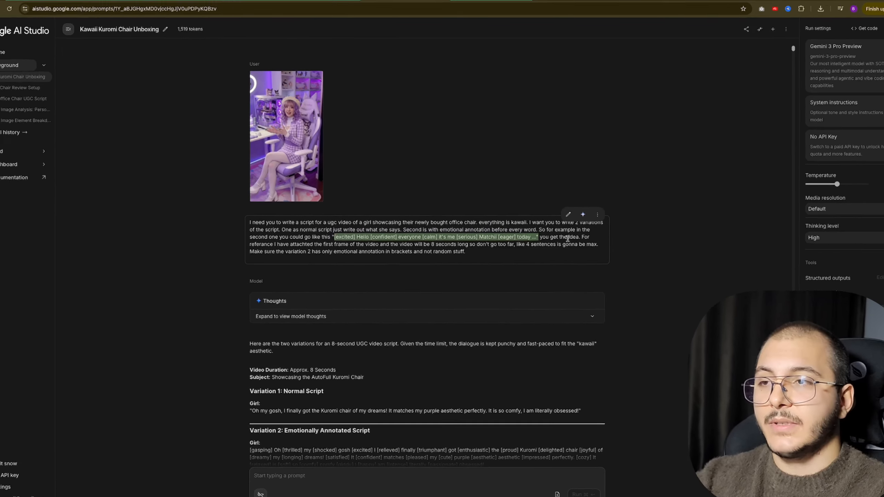
# Step: Examine the Variation 2 emotionally annotated script in the model's reply, highlighting part of its text and clearing the selection
pyautogui.scroll(-1, 402, 267)
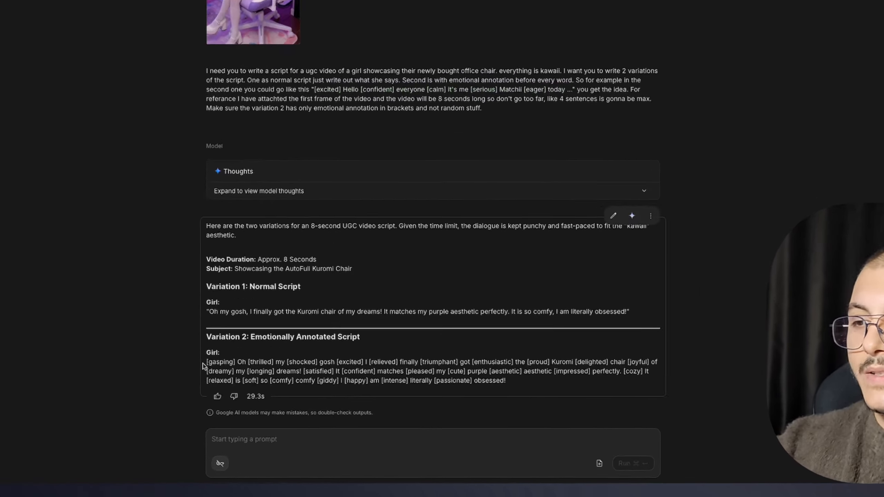
pyautogui.moveTo(271, 397); pyautogui.dragTo(290, 398)
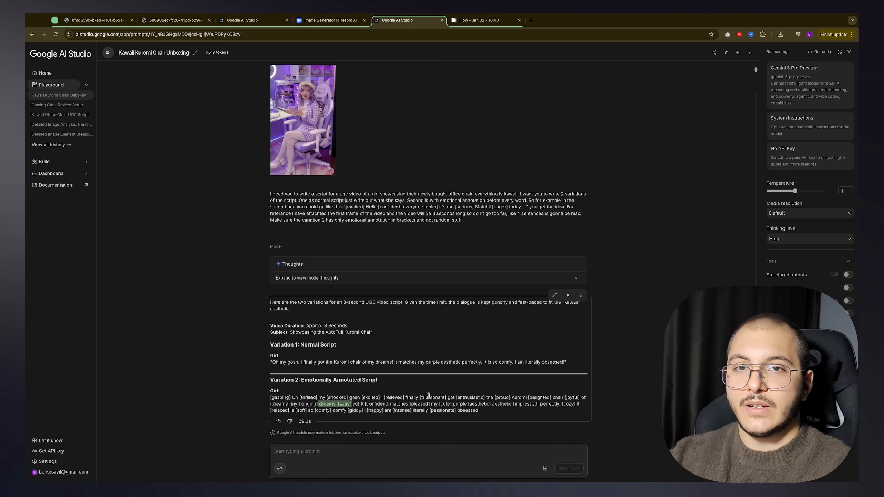
pyautogui.click(428, 395)
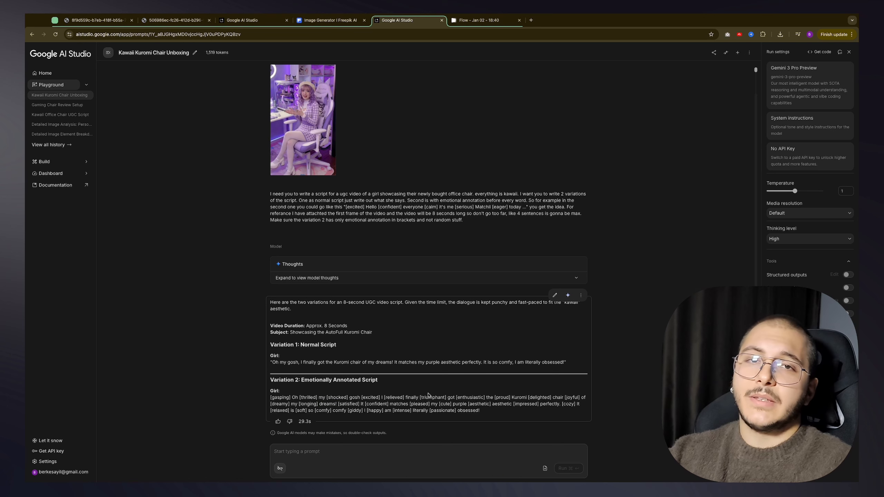